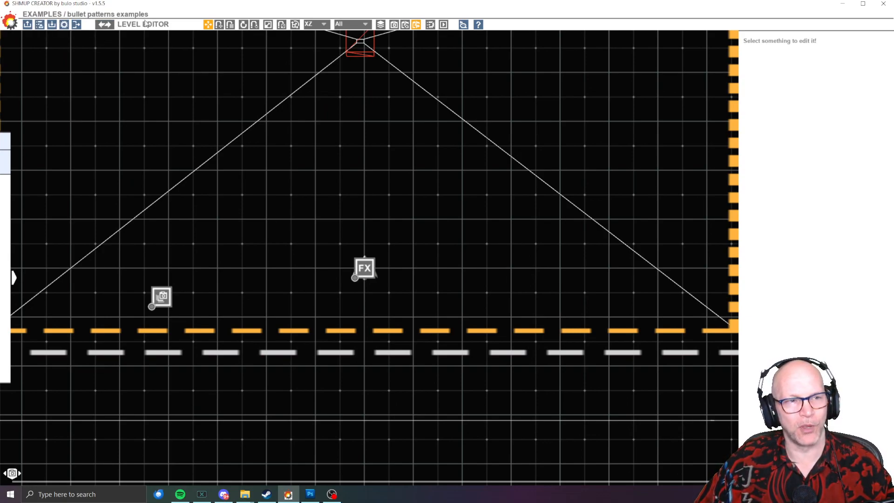
- Move the FX object sideways off the player, to the player's left along the horizontal grid line
scroll(348, 275, "up", 3)
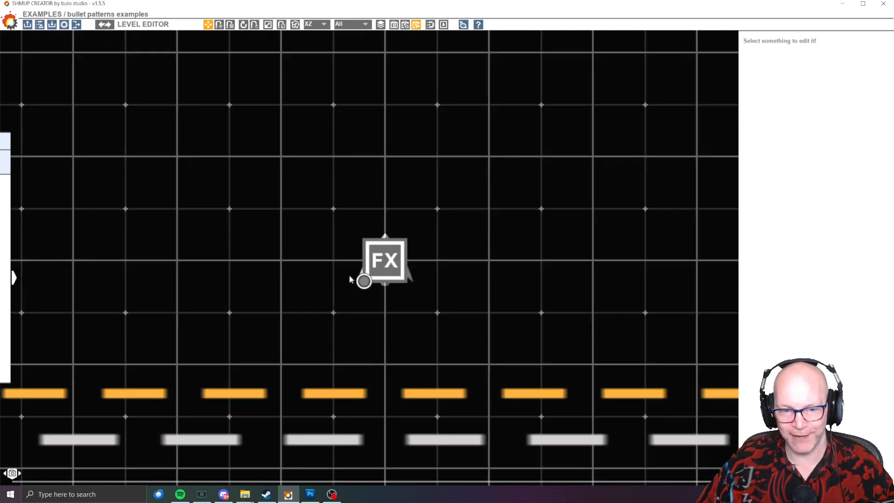
scroll(354, 230, "up", 2)
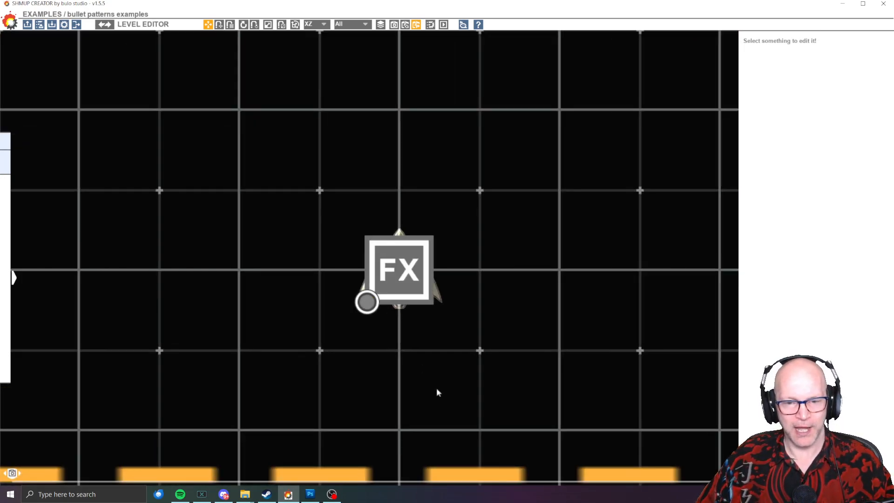
left_click(403, 270)
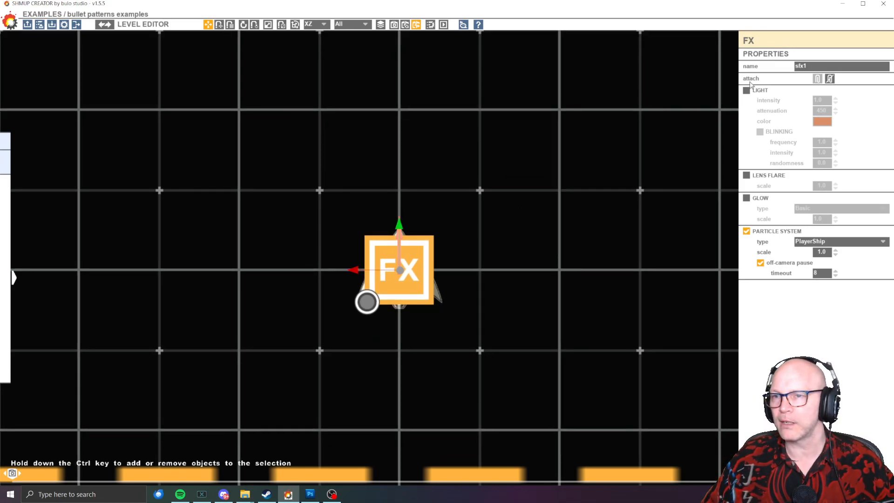
left_click_drag(431, 267, 280, 267)
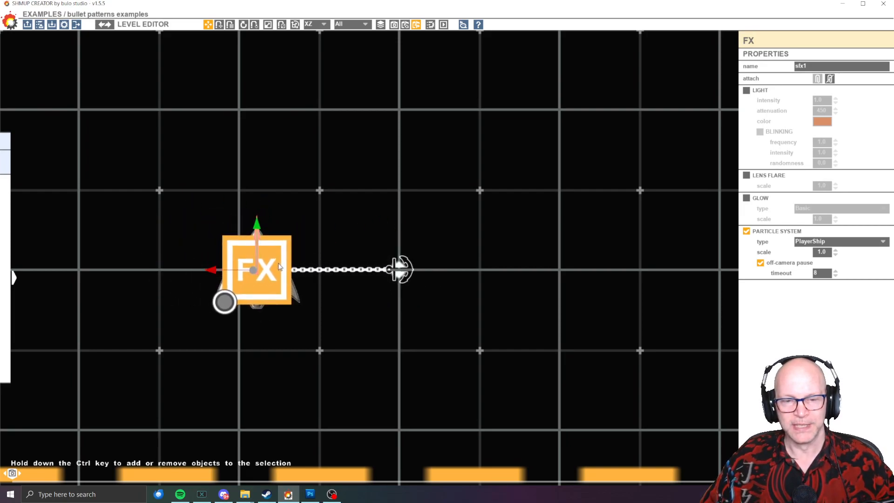
- Select the small white player marker at the anchor and check its settings, leaving it deselected
scroll(368, 278, "up", 3)
left_click(393, 286)
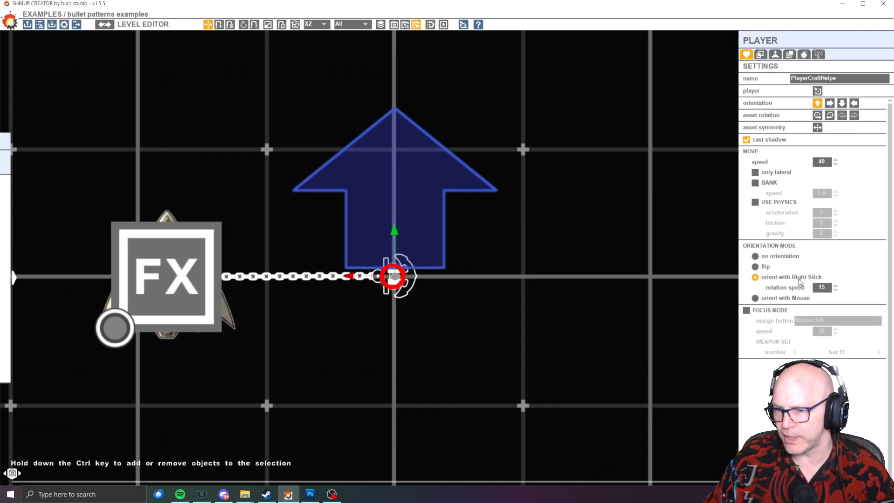
left_click(391, 324)
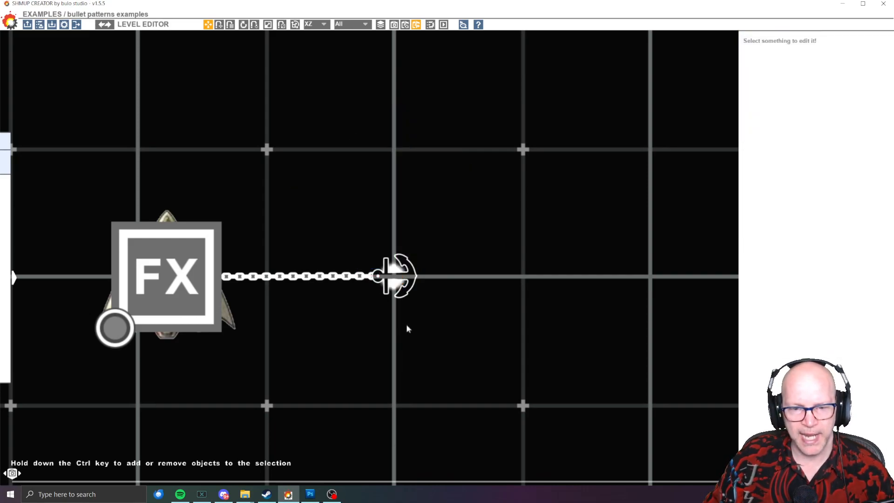
left_click(394, 281)
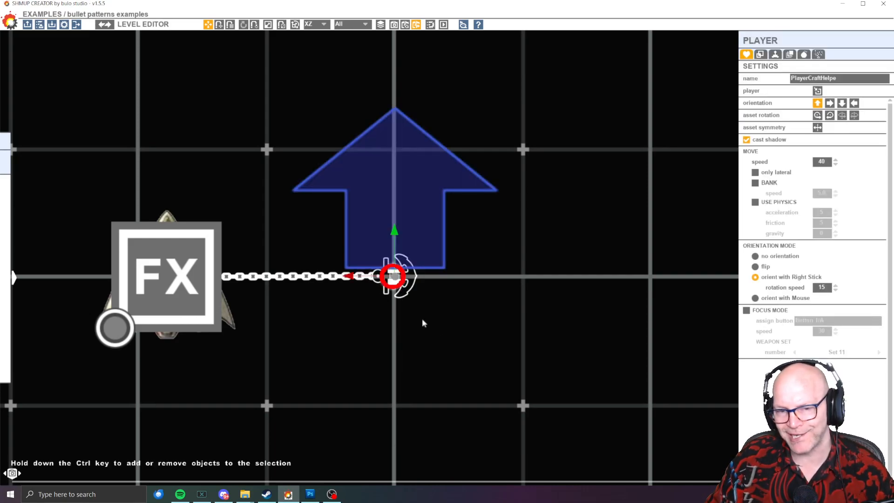
left_click(449, 326)
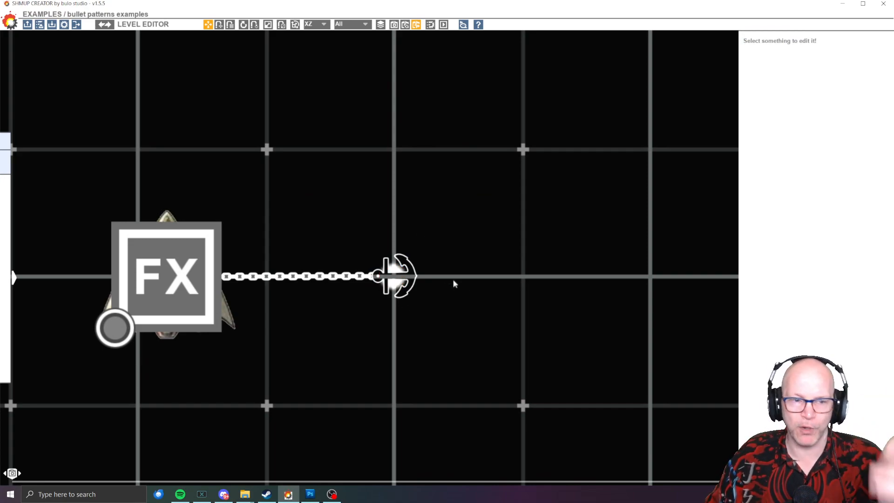
- Select the FX object and playtest the level, flying the ship around to watch the offset between ship and player marker
left_click(160, 278)
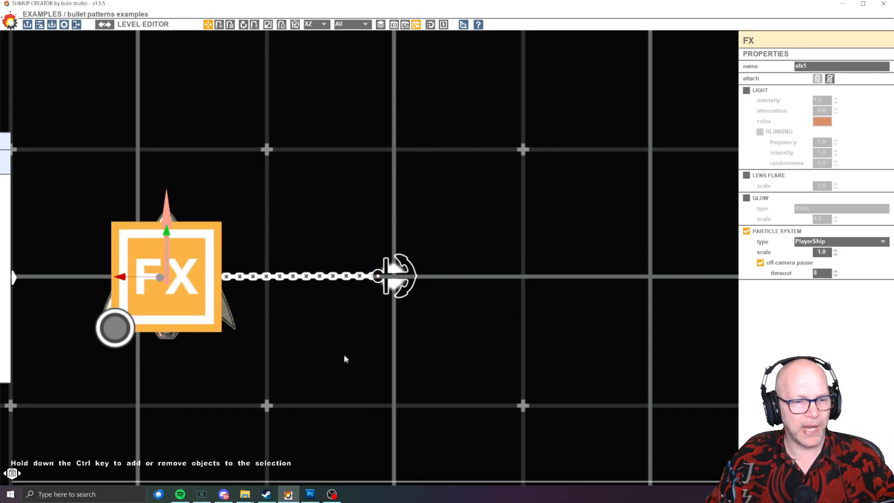
key("space")
key("Up")
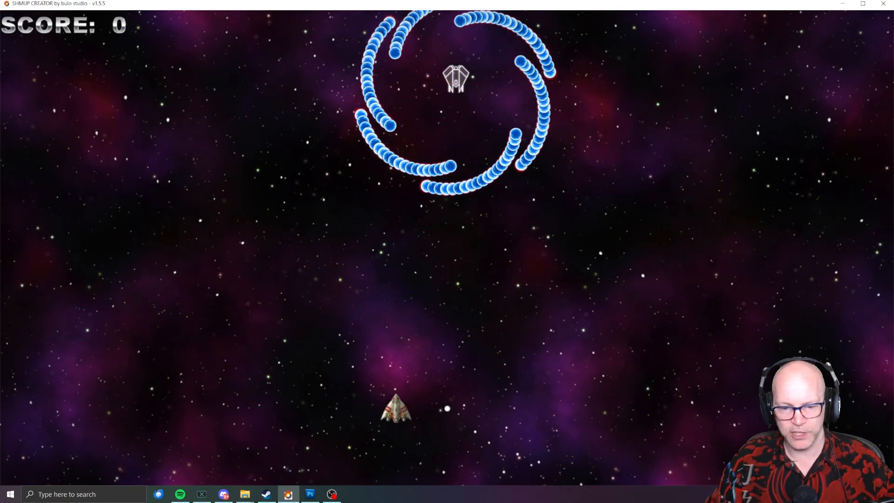
key("Left")
key("Up")
key("Right")
key("Down")
key("Right")
key("Up")
key("Down")
key("Escape")
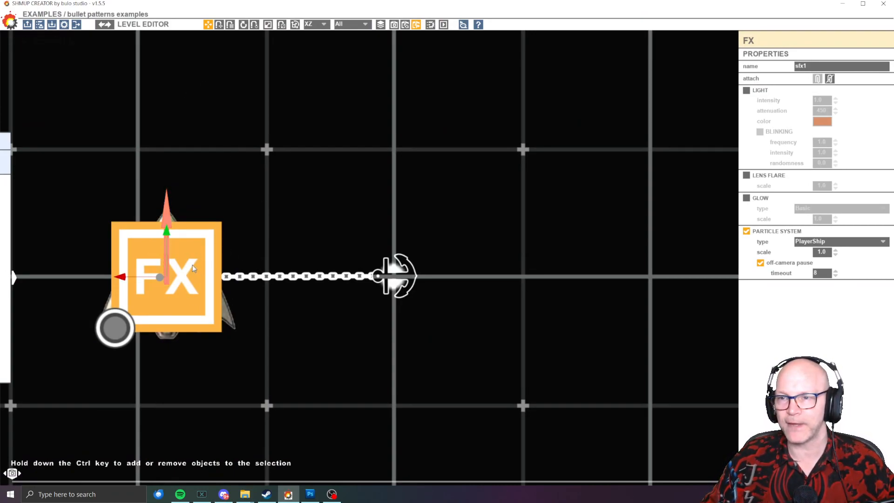
- Detach the FX object from the player and attach it to the player marker again
mouse_move(5, 258)
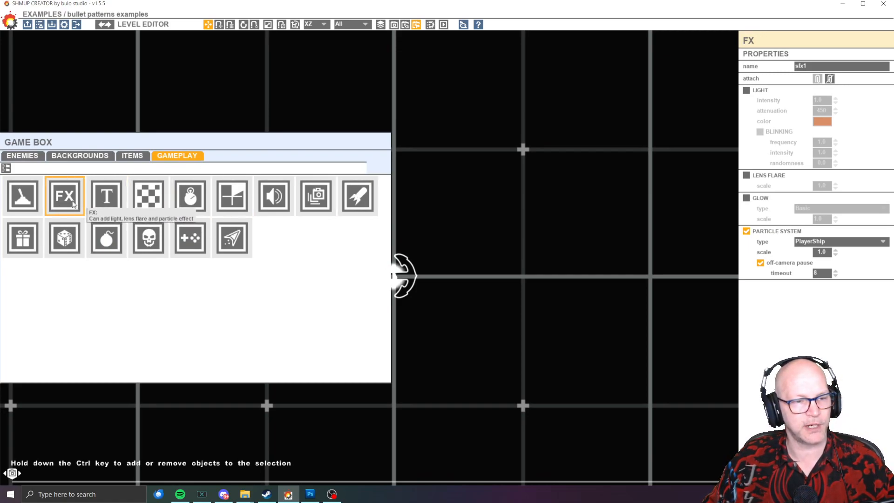
left_click(830, 79)
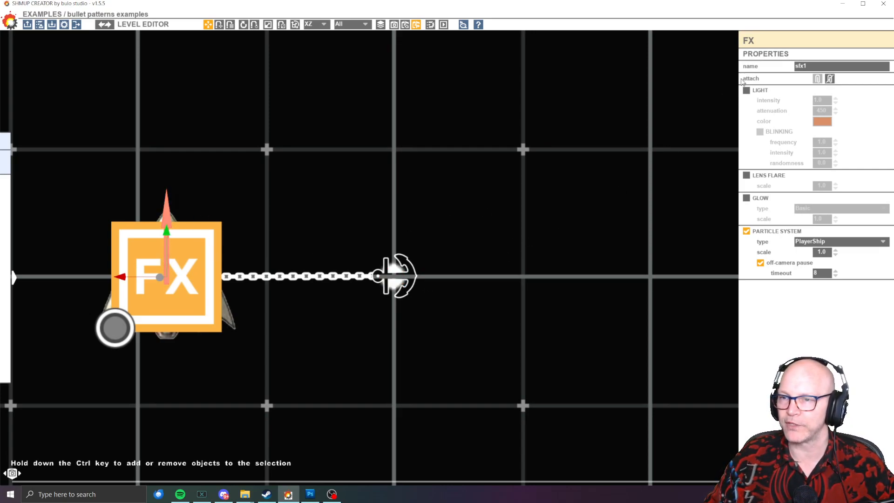
left_click(818, 79)
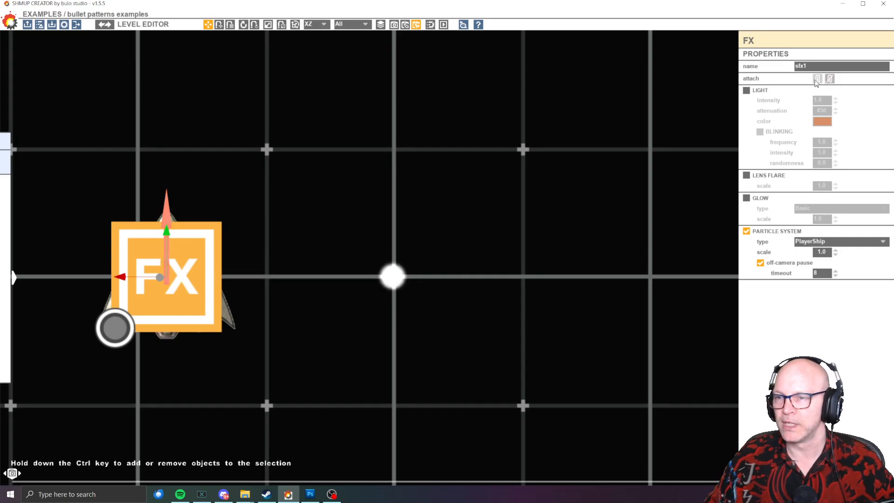
left_click(830, 78)
left_click(394, 276)
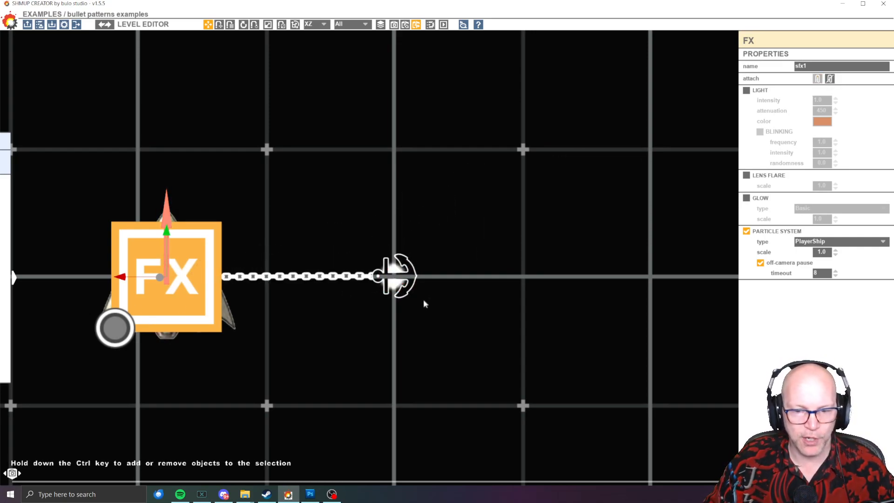
- Move the FX object back over the player marker so it is centred on the grid intersection
left_click(396, 277)
scroll(408, 280, "up", 5)
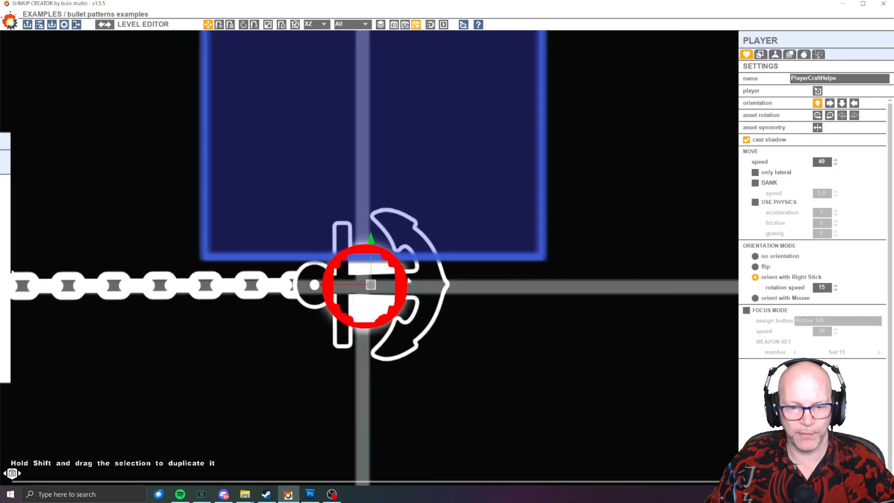
scroll(390, 277, "down", 3)
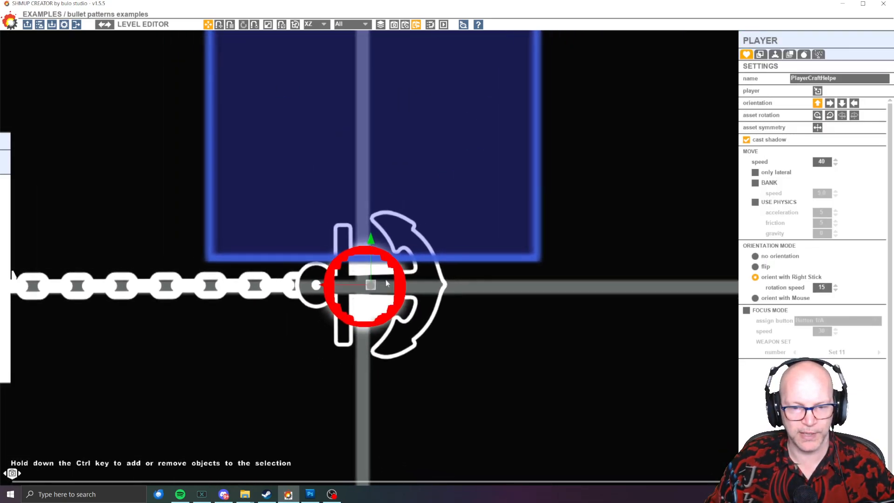
scroll(370, 268, "down", 2)
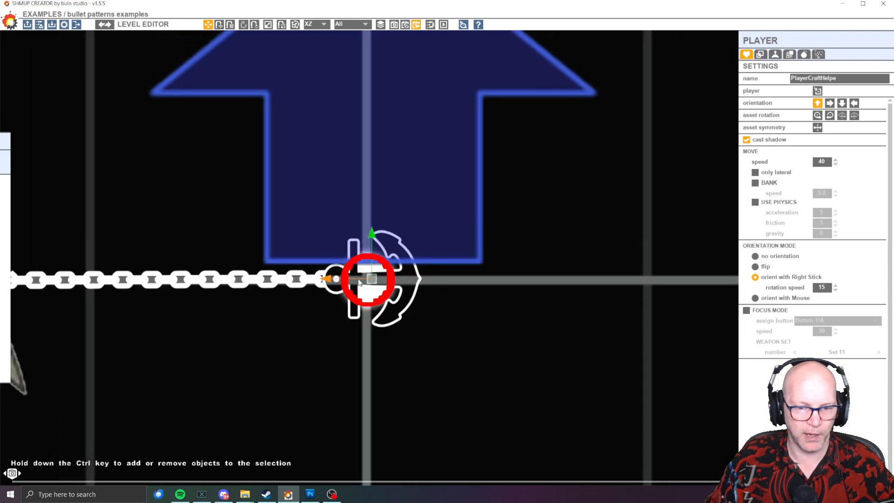
scroll(359, 283, "down", 4)
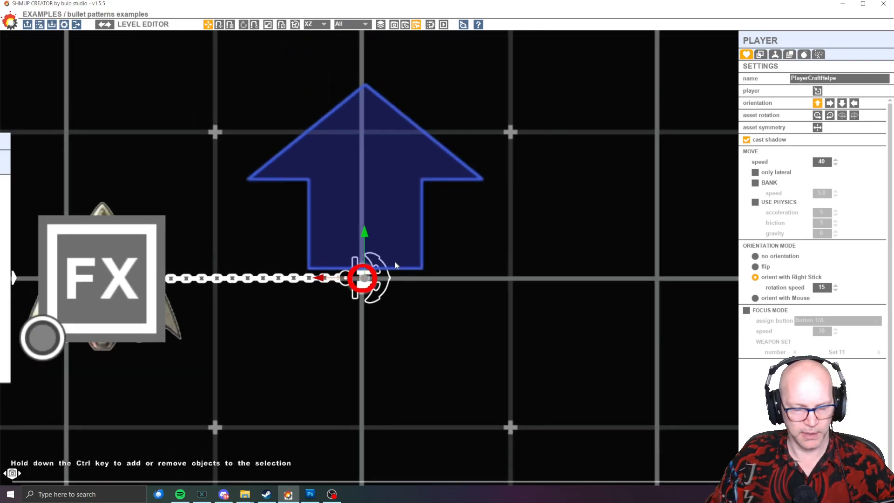
double_click(137, 279)
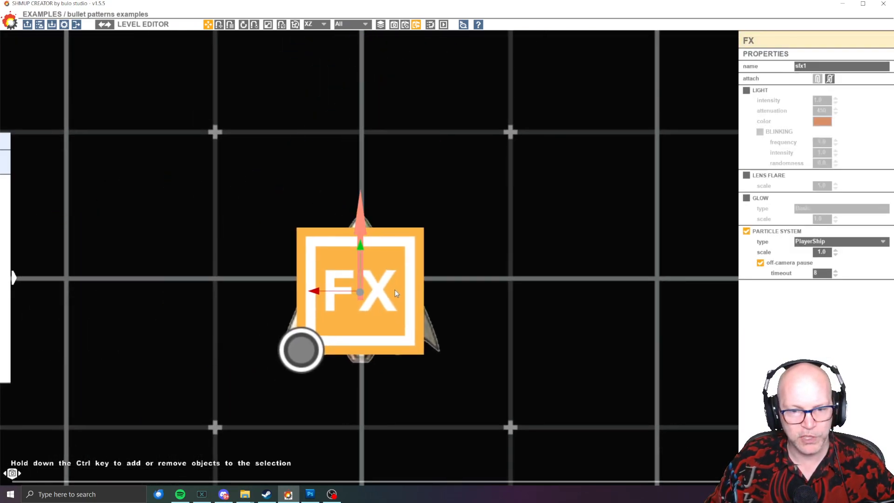
left_click_drag(397, 278, 413, 294)
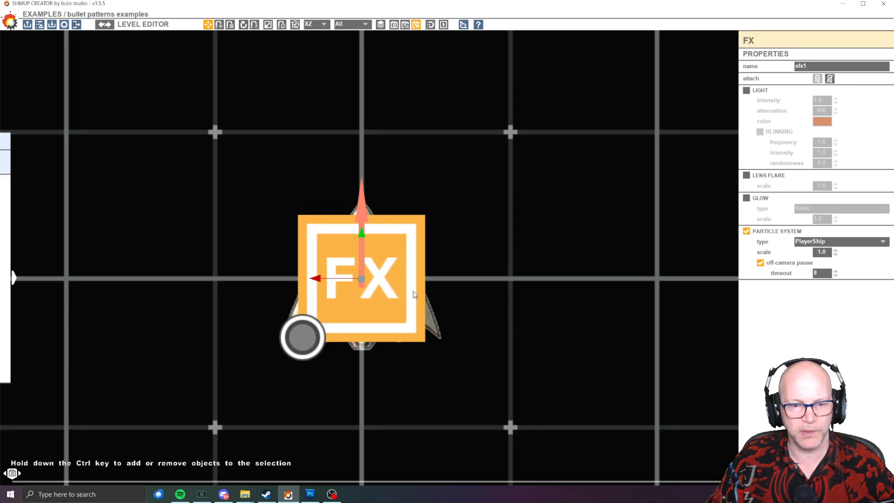
- Playtest the level with the FX centred on the player, moving the ship sideways, and return to the editor
key("F5")
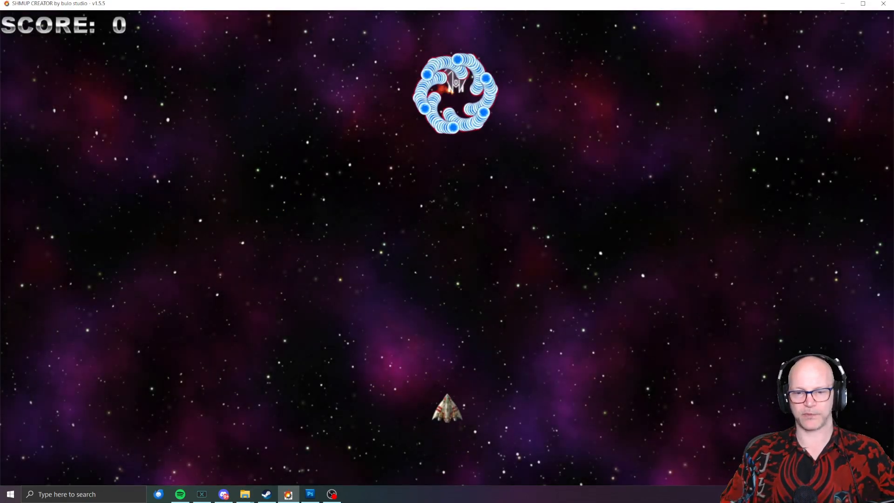
key("space")
key("Left")
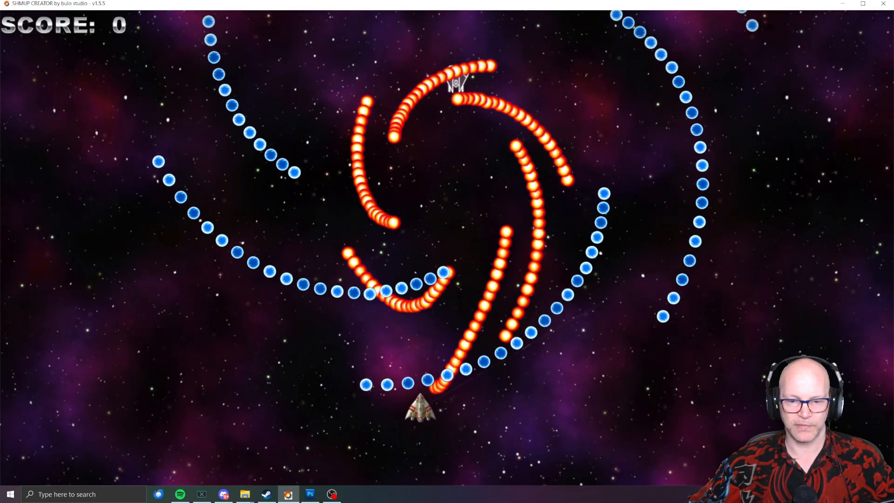
key("Escape")
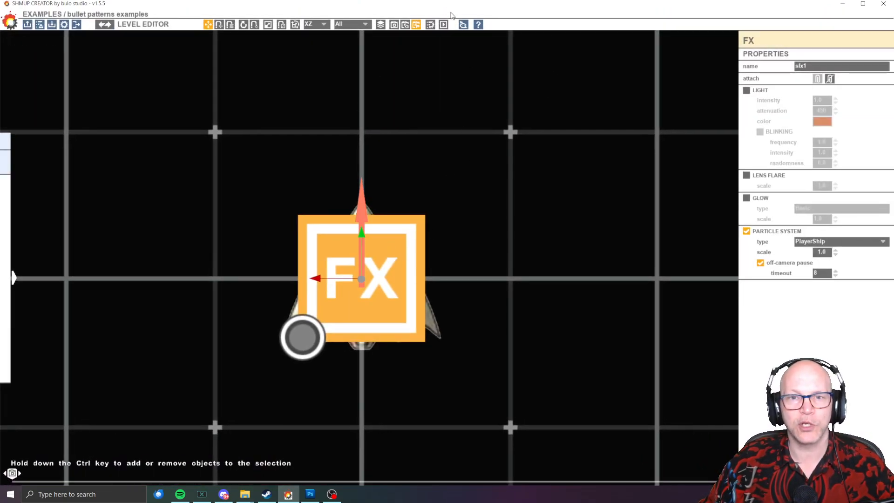
- Open the transform editor for the FX object and set its Y translation to 50
left_click(295, 24)
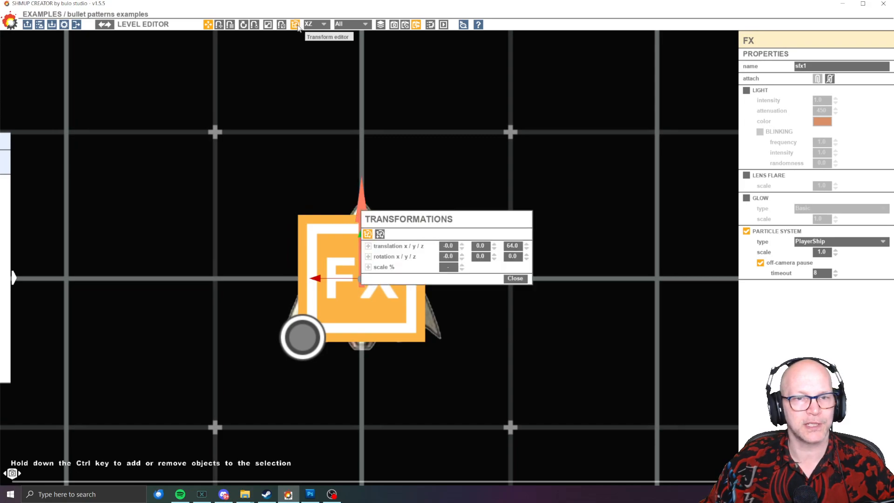
left_click_drag(478, 222, 165, 168)
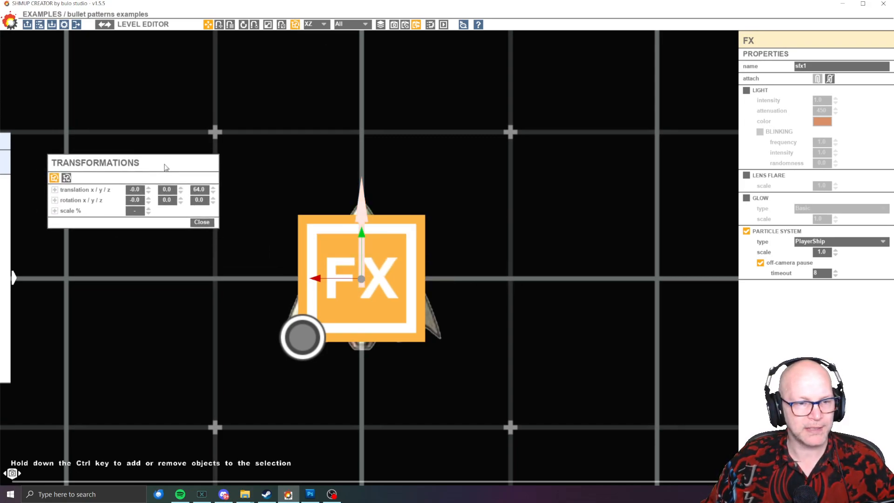
left_click(167, 189)
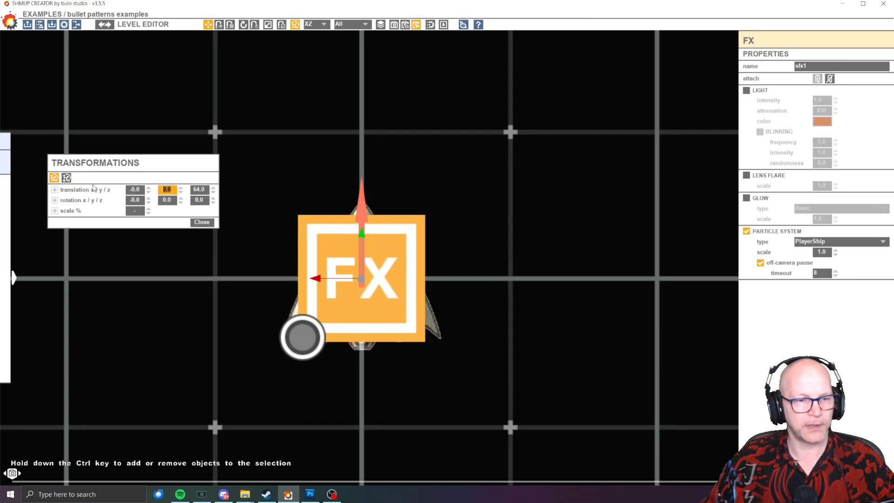
scroll(15, 174, "up", 3)
- Playtest the level with the raised FX, flying the ship in all directions through the bullet patterns, and return to the editor
key("space")
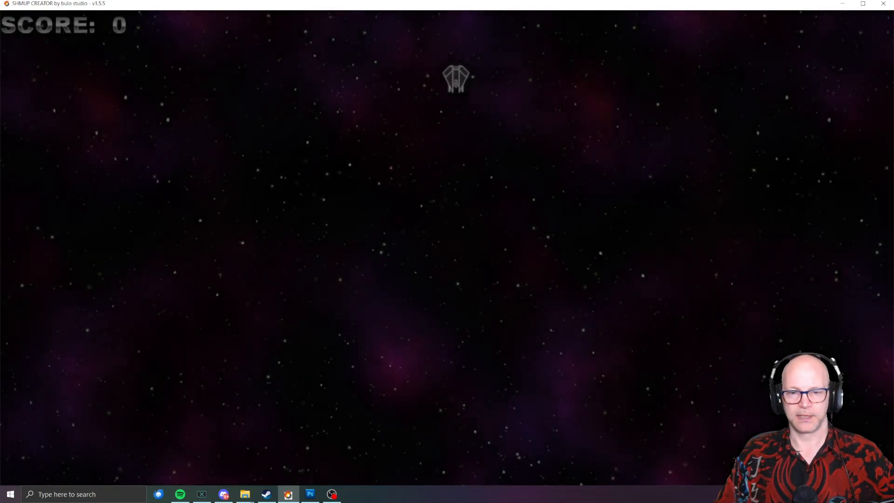
key("Escape")
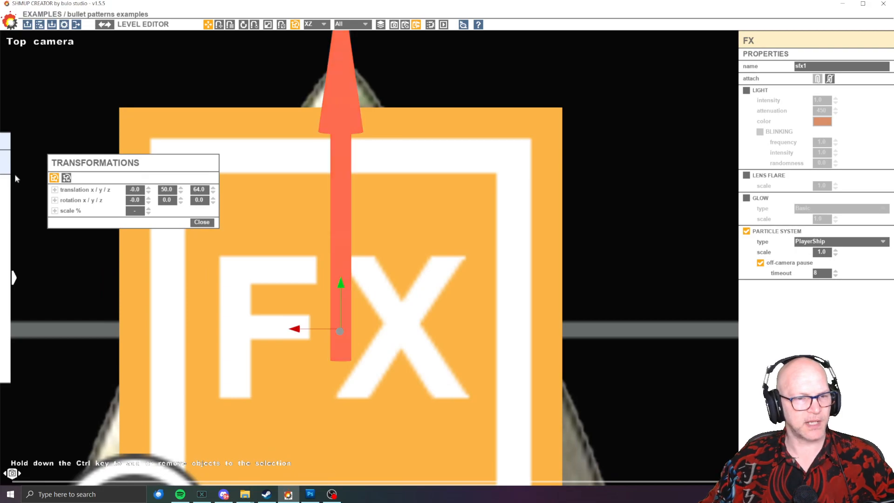
key("space")
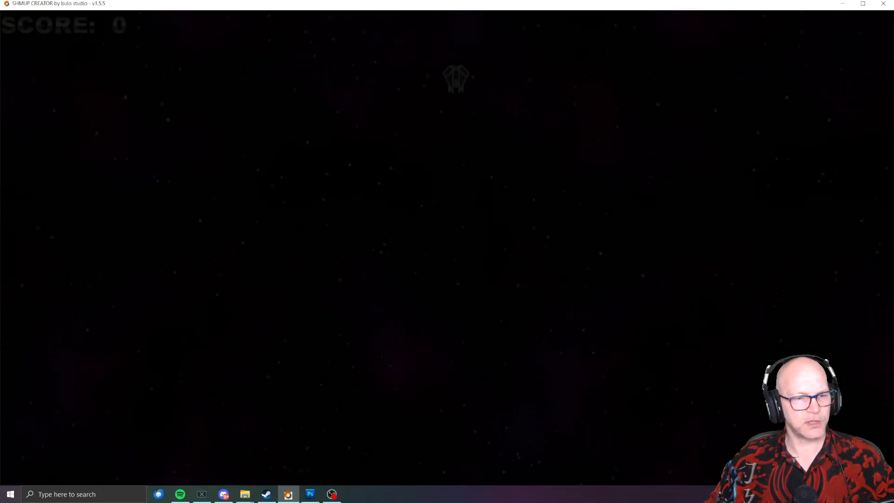
key("Up")
key("Left")
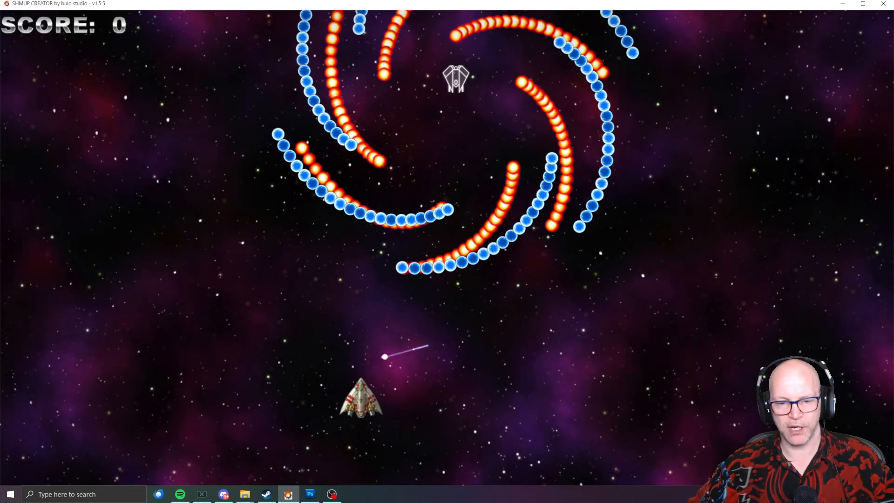
key("Down")
key("Left")
key("Up")
key("Right")
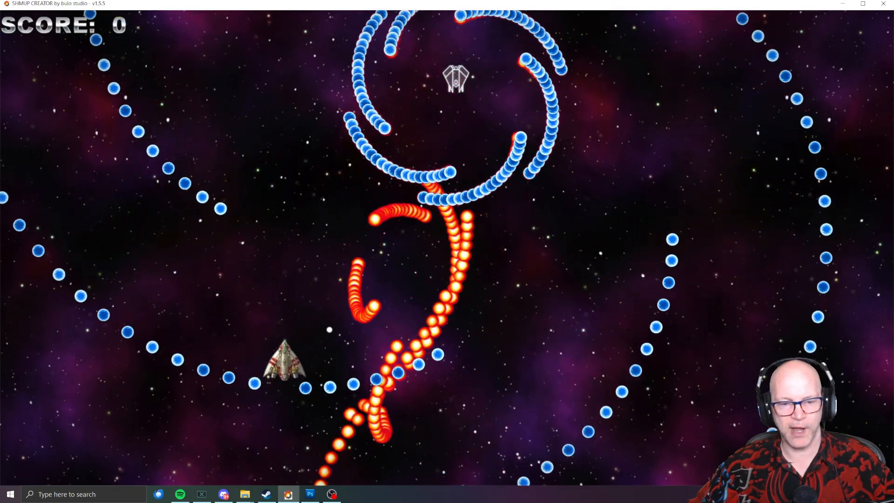
key("Right")
key("Down")
key("Up")
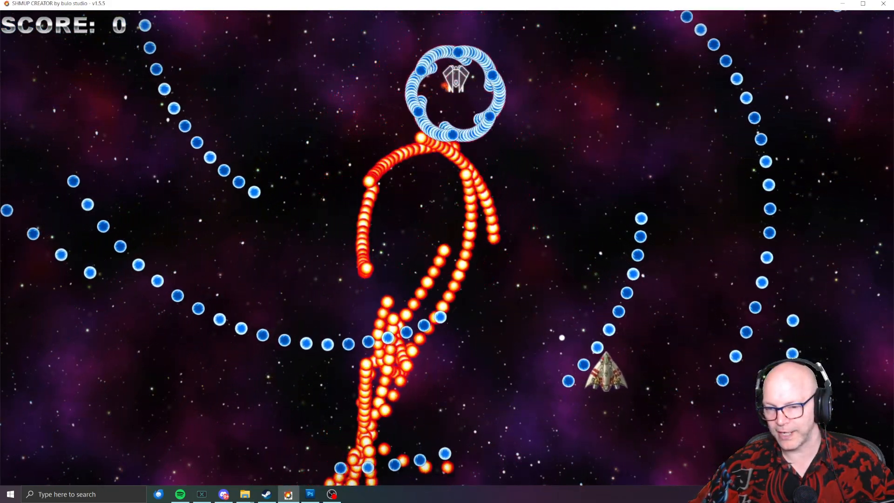
key("Up")
key("Left")
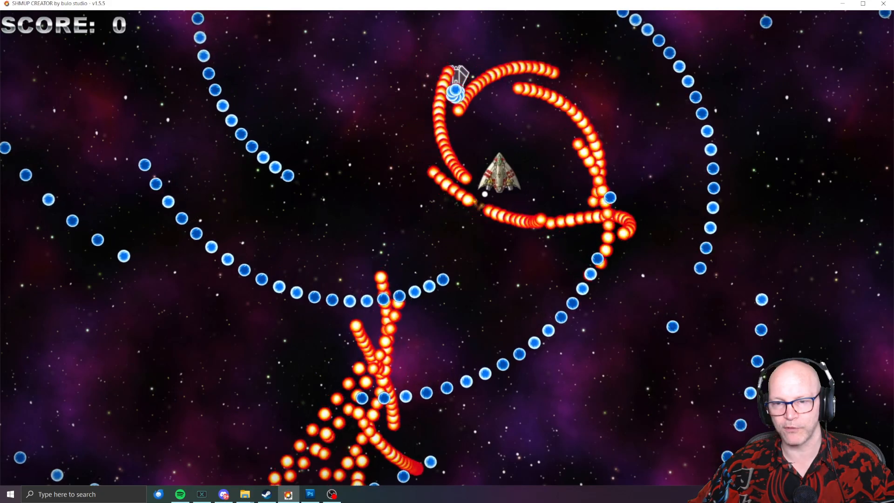
key("Left")
key("Down")
key("Right")
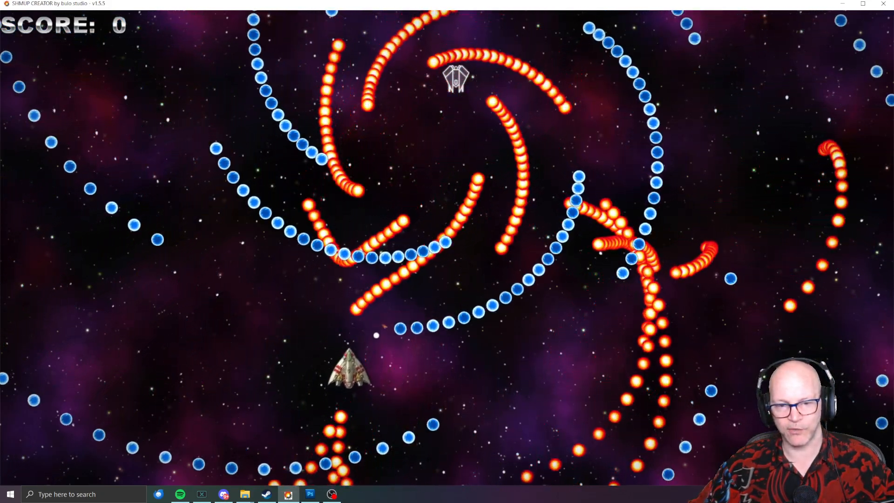
key("Up")
key("Right")
key("Left")
key("Down")
key("Left")
key("Up")
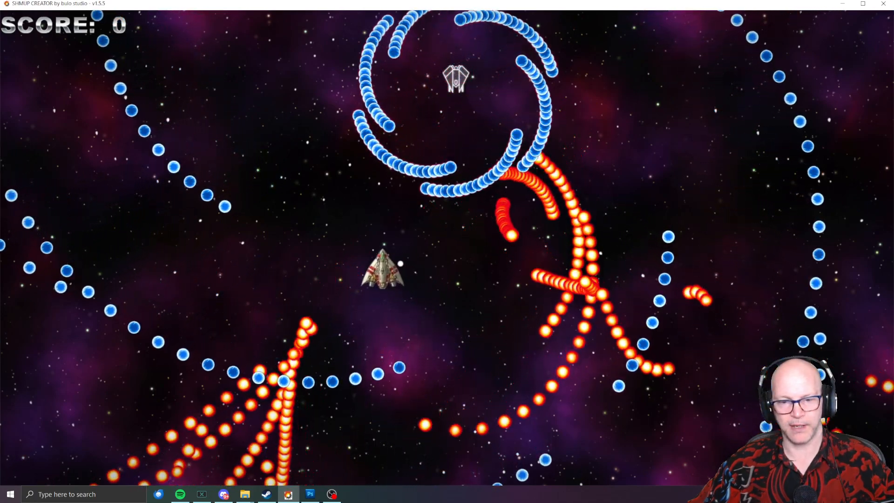
key("Left")
key("Down")
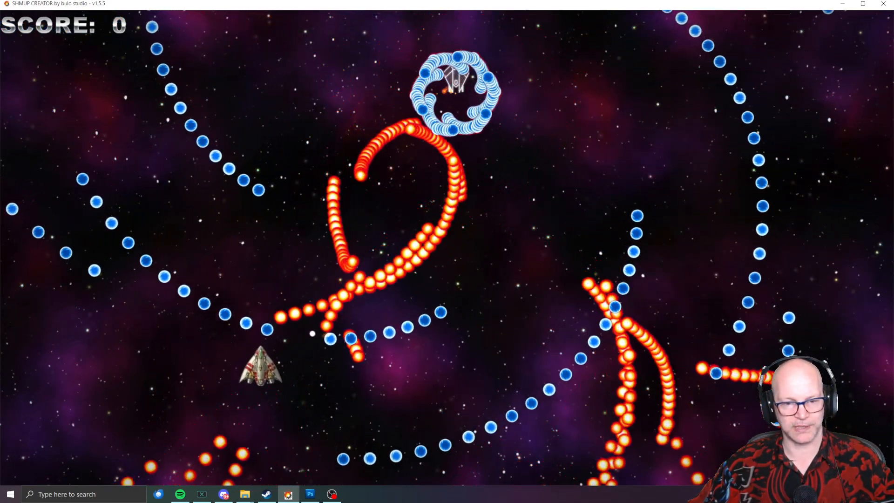
key("Escape")
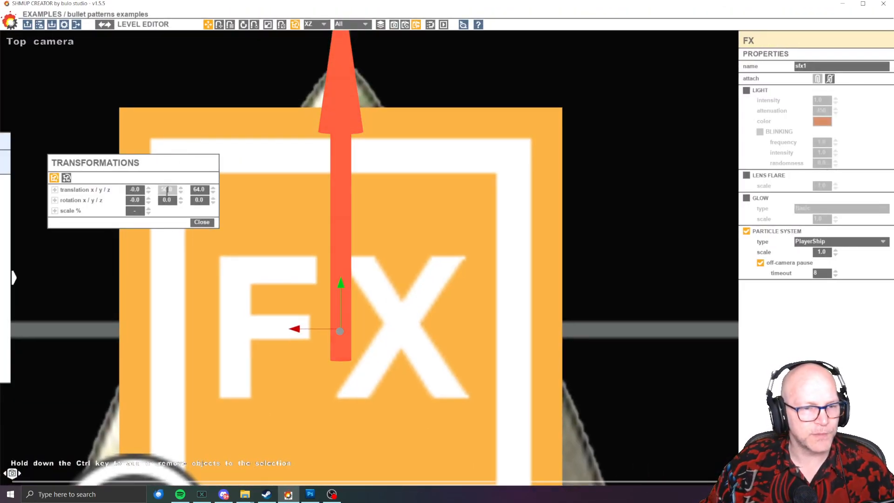
- Set the FX object's Y translation to 0
type("0")
key("Return")
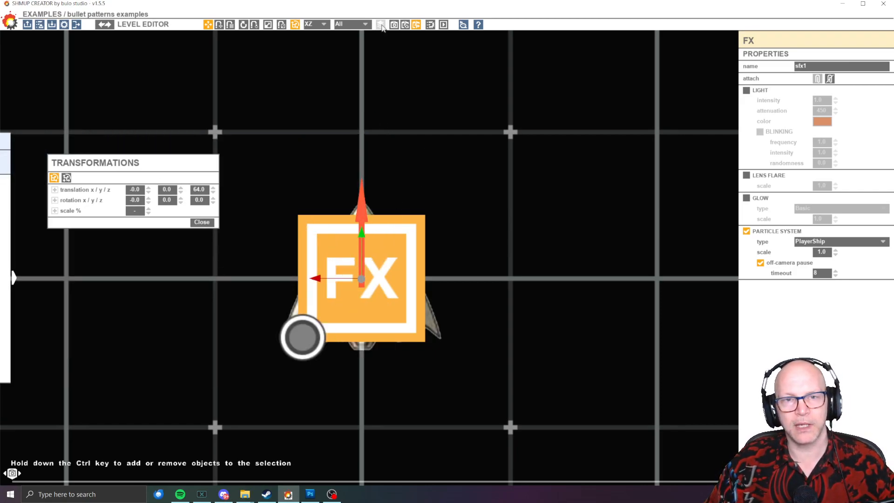
- Open the level's layer list, place it beside the FX object and select the Default layer
left_click(381, 24)
left_click_drag(469, 180, 600, 133)
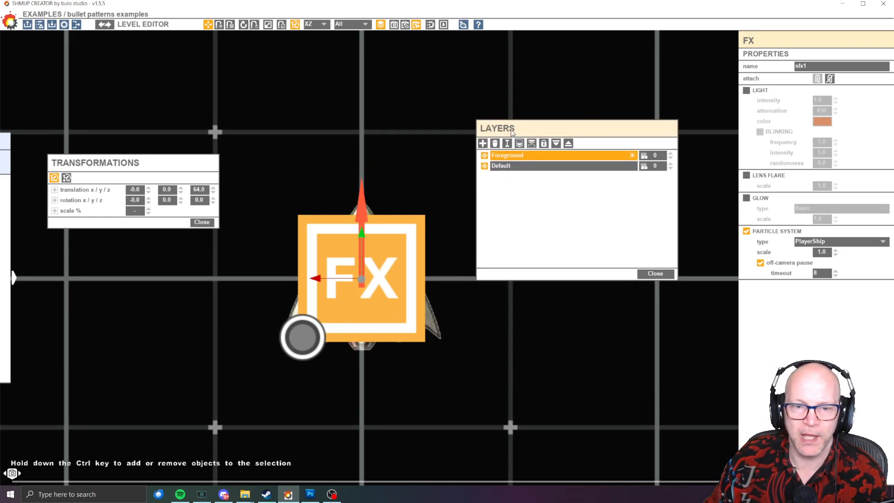
left_click(483, 143)
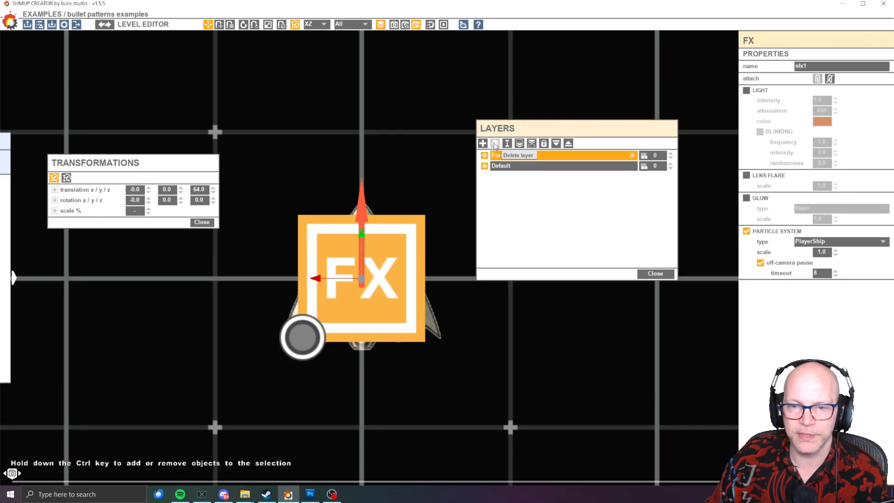
left_click(522, 166)
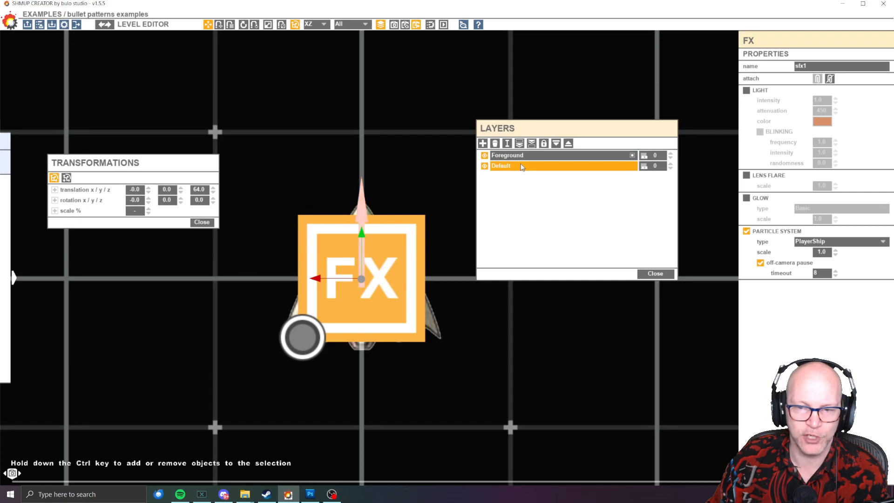
- Hide the Foreground layer to inspect the Default layer's contents, and show Foreground again as the active layer
left_click(484, 157)
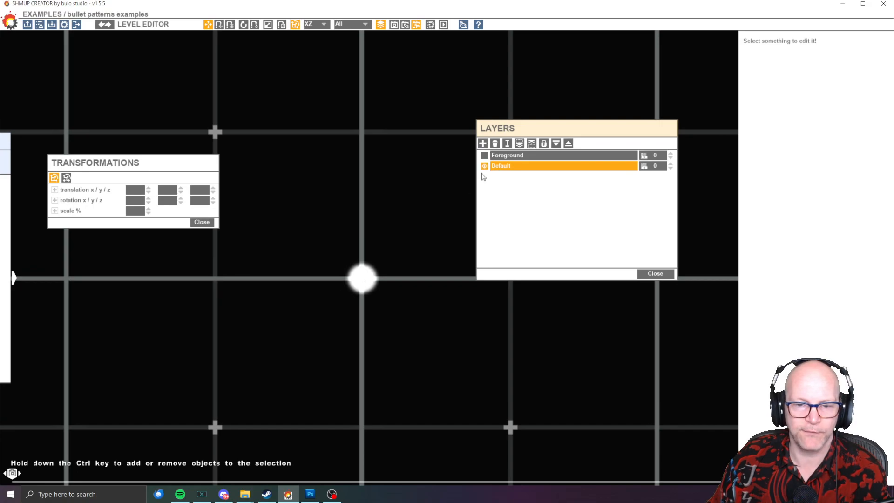
left_click(485, 167)
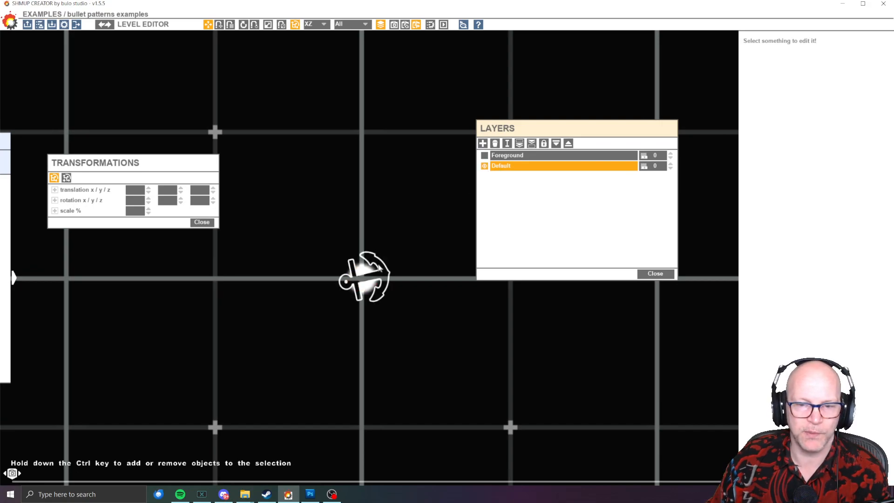
left_click(527, 158)
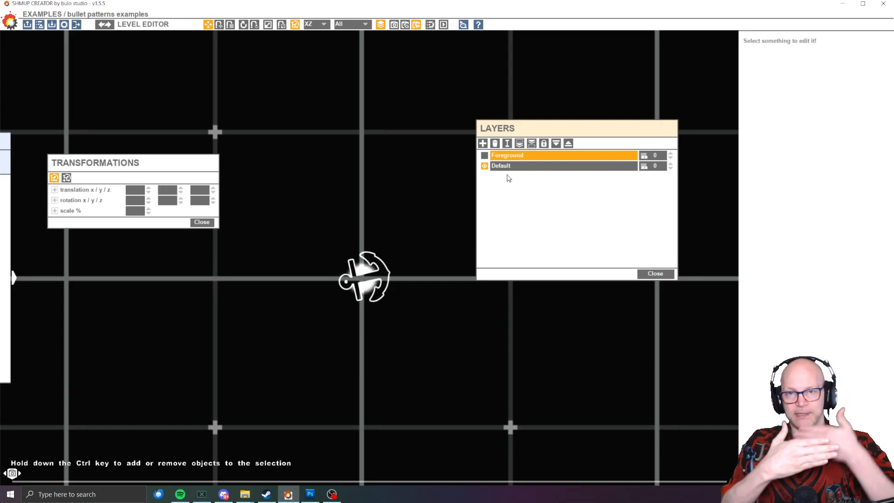
left_click(485, 156)
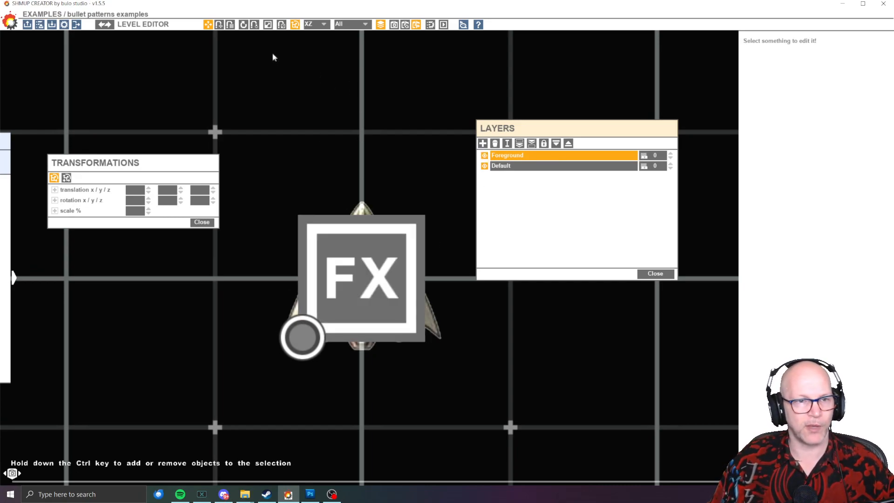
- Open the PlayerShip particle system in the game editor, check the ship image's pixel size in Photoshop, and return to the particle editor
left_click(107, 26)
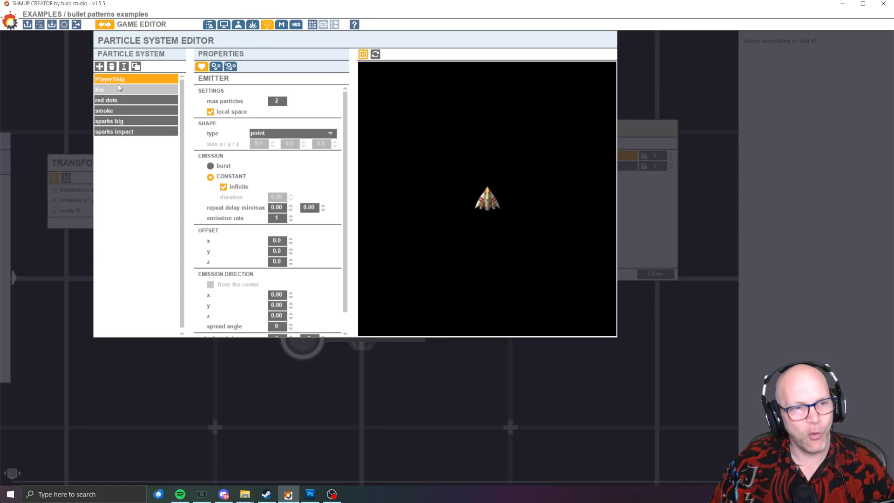
key("alt+Tab")
key("alt+Tab")
key("alt+Tab")
key("alt+Tab")
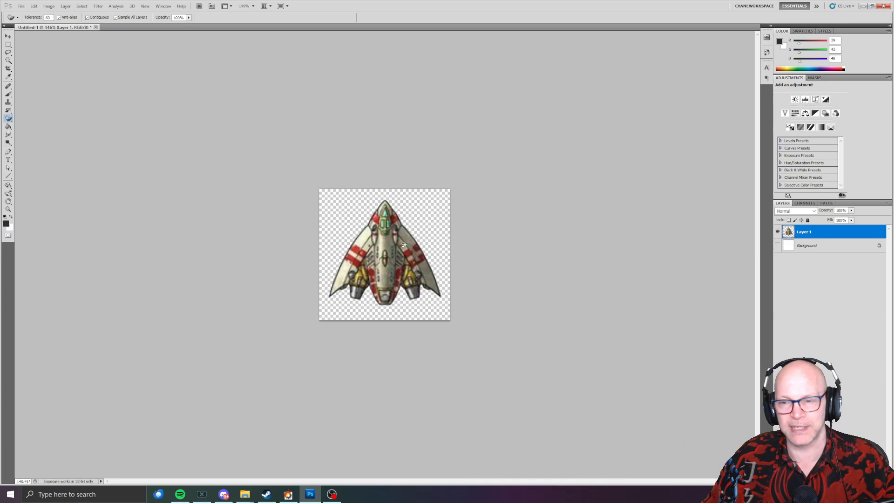
key("ctrl+alt+i")
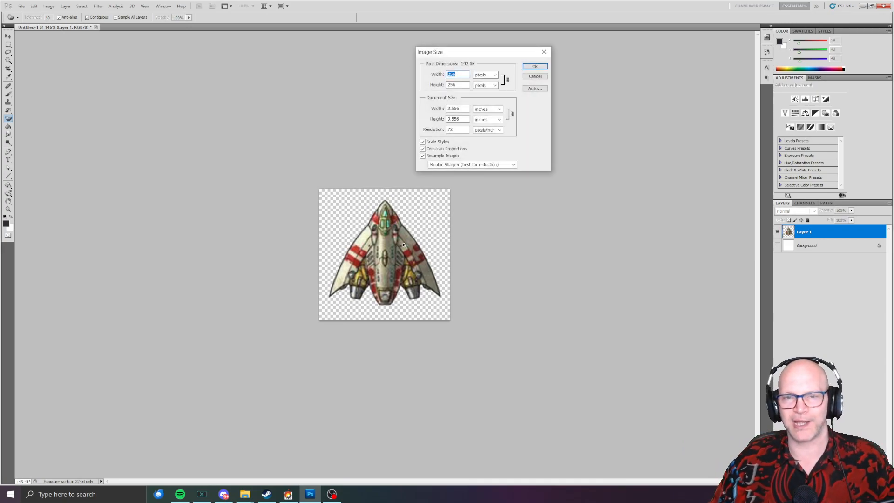
key("Escape")
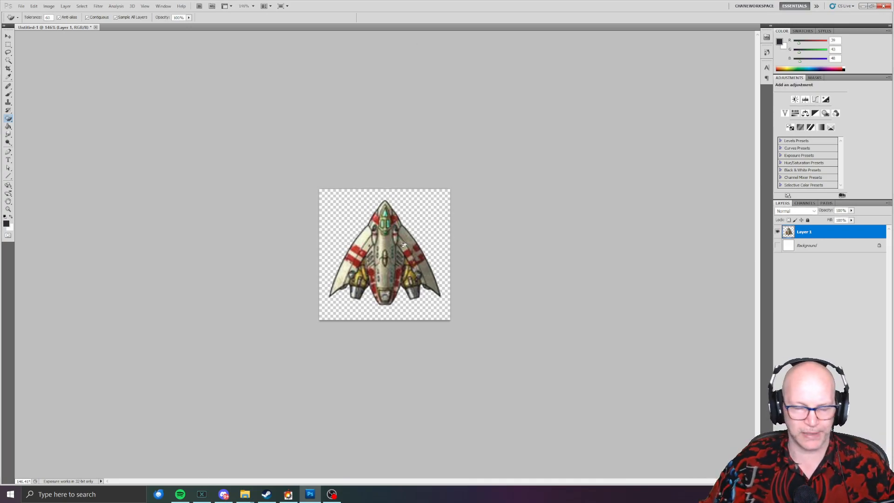
key("alt+Tab")
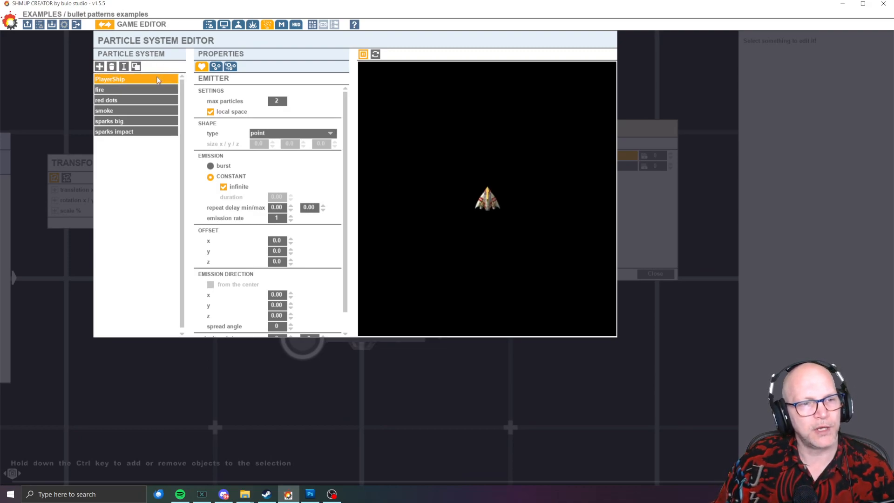
- Examine the PlayerShip particle settings and the textures available for it, keeping PlayerShip.png
left_click(217, 68)
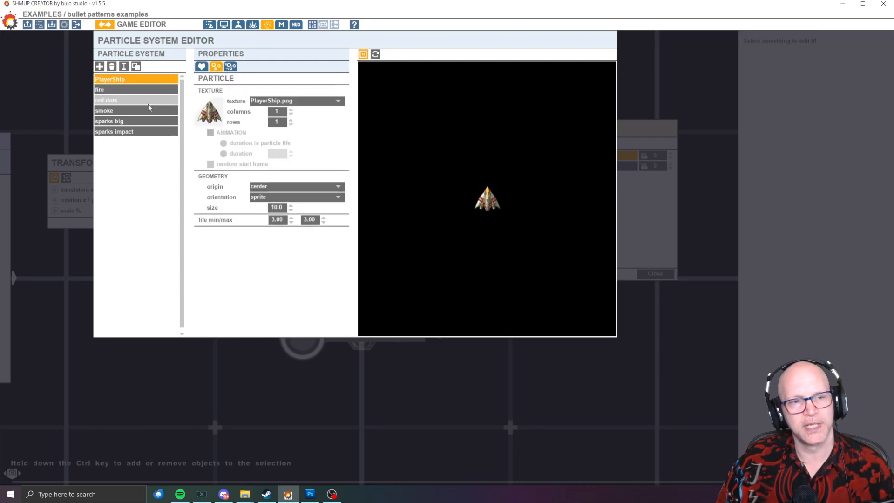
left_click(288, 100)
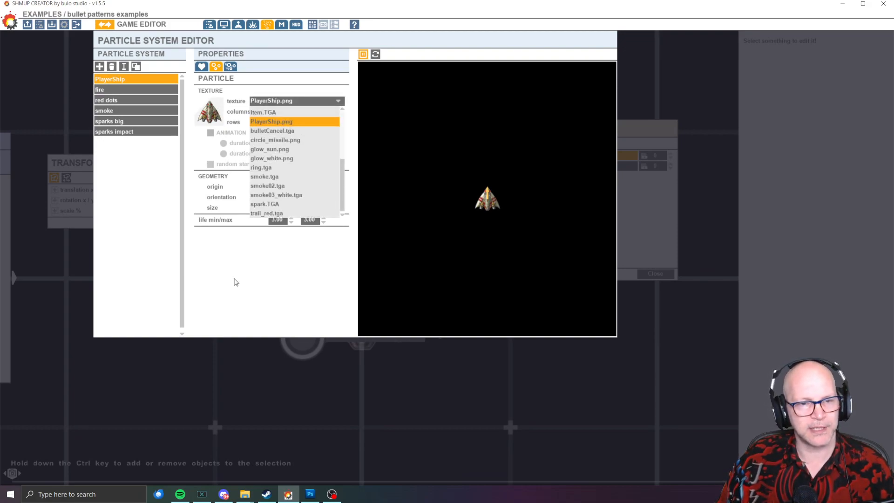
left_click(239, 258)
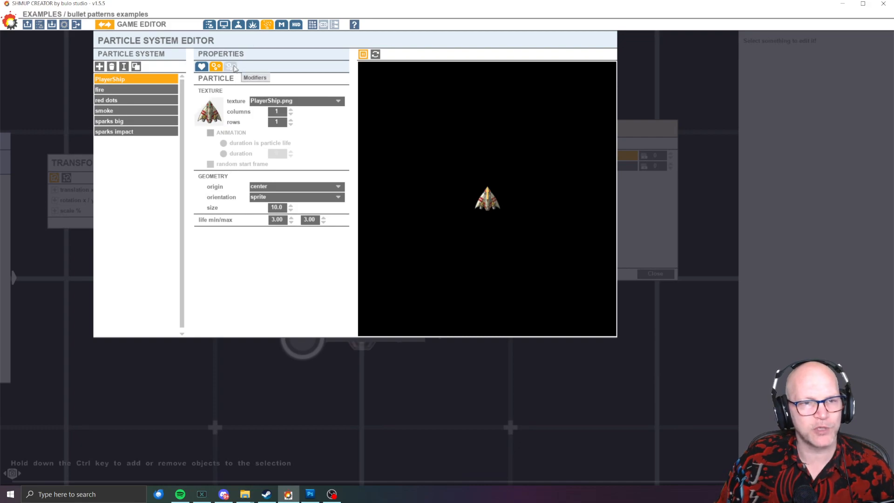
- In the PlayerShip modifiers, try an alpha of 0 for the start color over life and restore it to 255
left_click(231, 66)
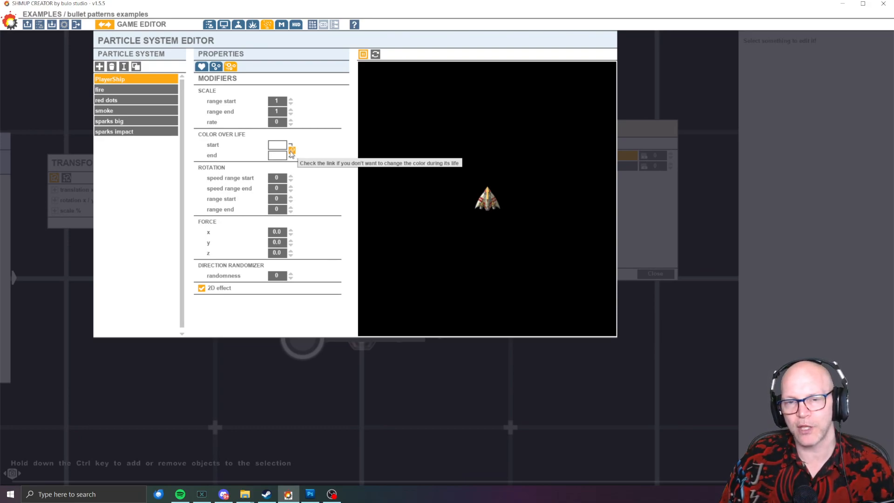
left_click(278, 145)
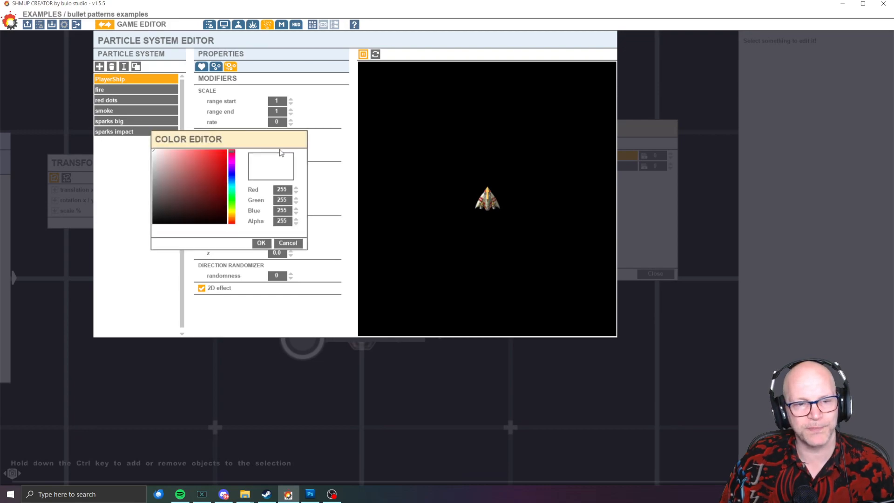
left_click(282, 221)
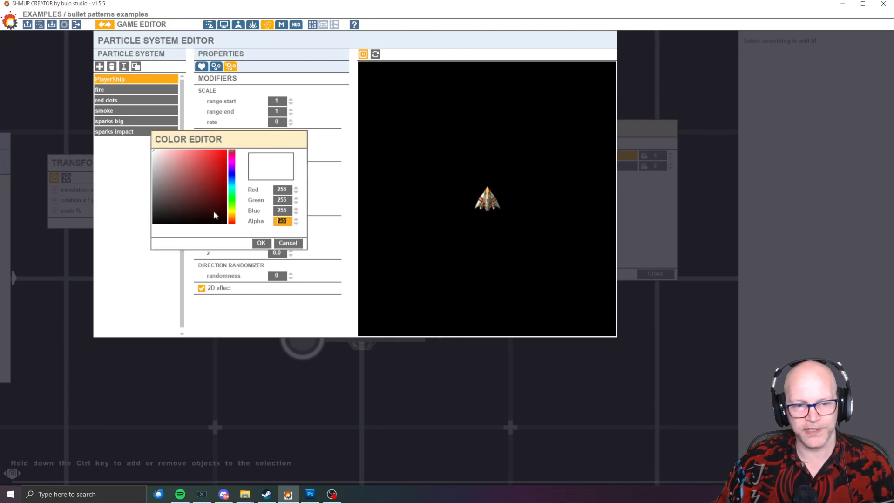
type("0")
left_click(286, 220)
left_click(289, 221)
type("255")
key("Return")
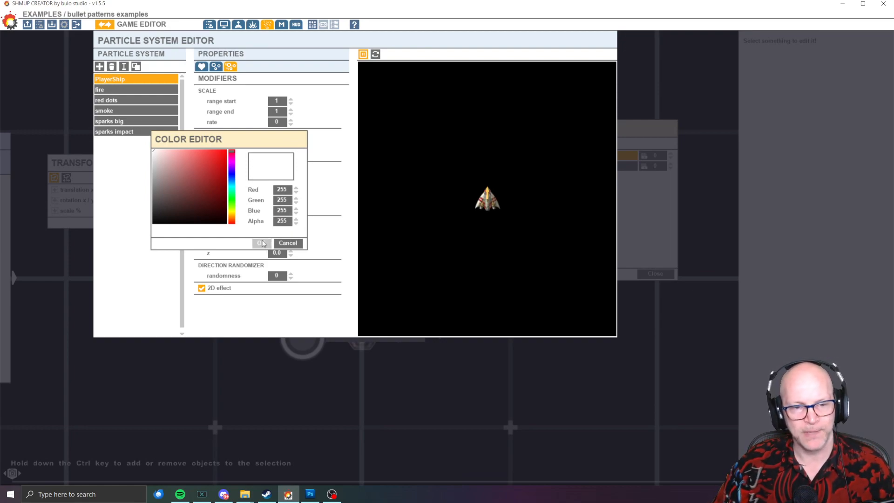
left_click(262, 244)
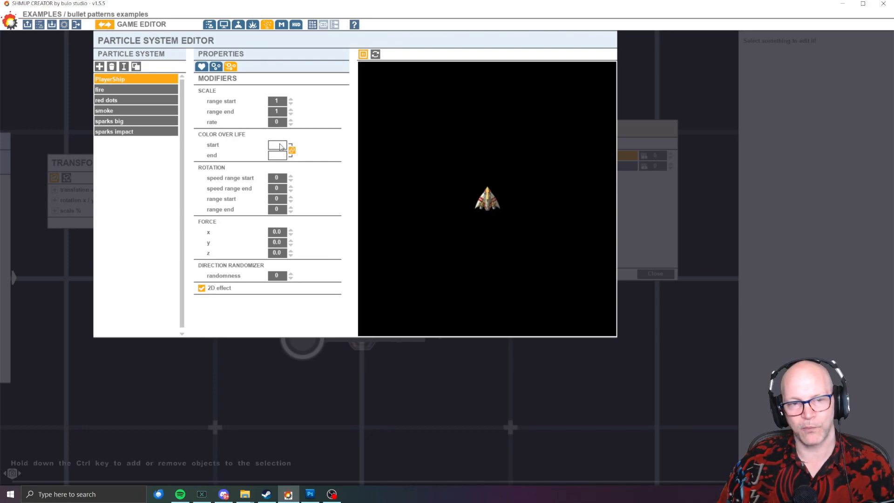
- Check the color values for both the start and end of the PlayerShip's color over life, discarding any changes
left_click(280, 147)
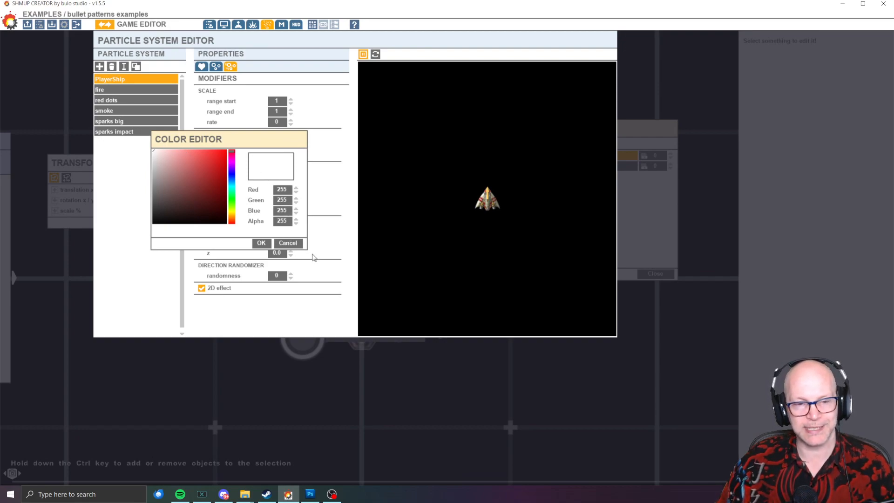
left_click(288, 243)
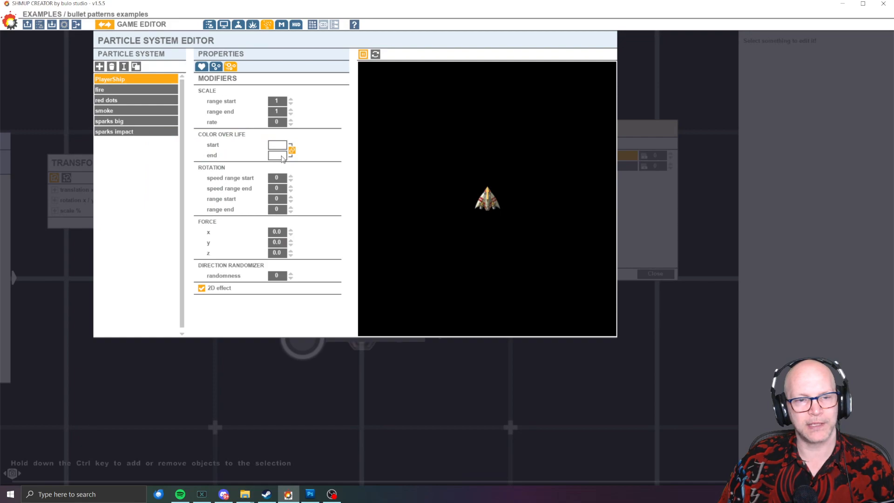
left_click(278, 155)
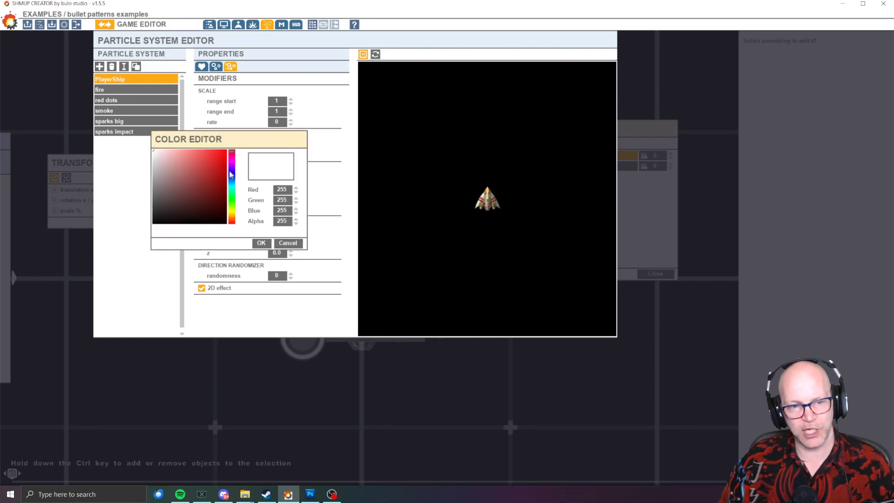
left_click(291, 244)
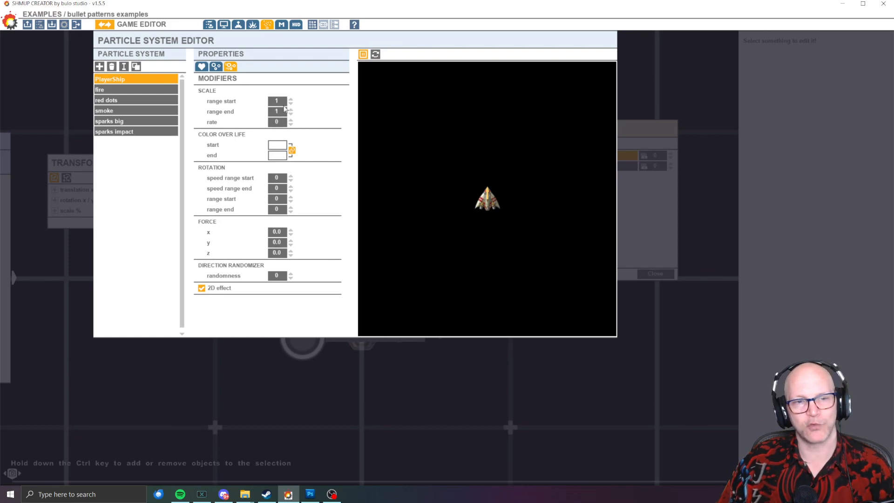
- Examine the PlayerShip emitter settings, from max particles and shape through emission, offset, direction and velocity
left_click(201, 66)
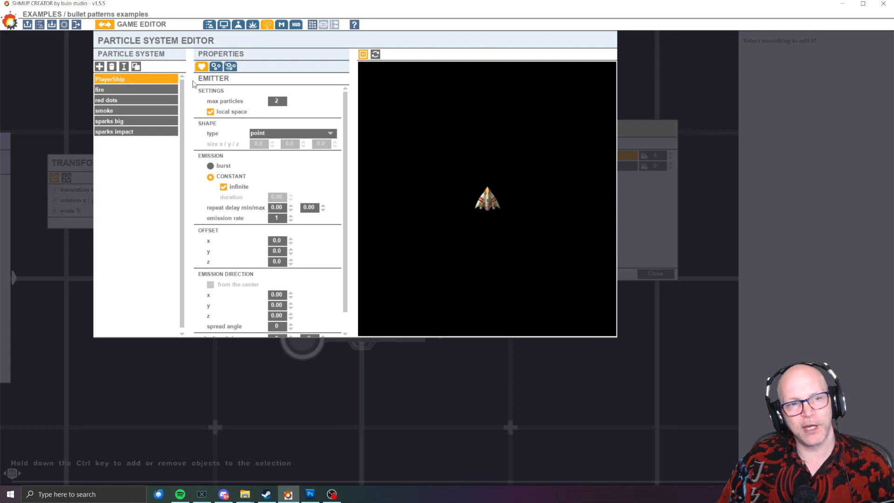
left_click(277, 101)
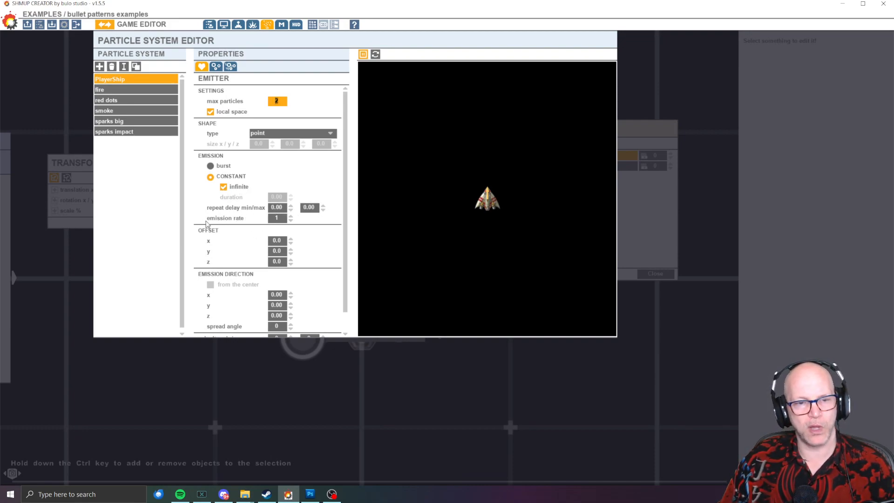
scroll(346, 211, "down", 2)
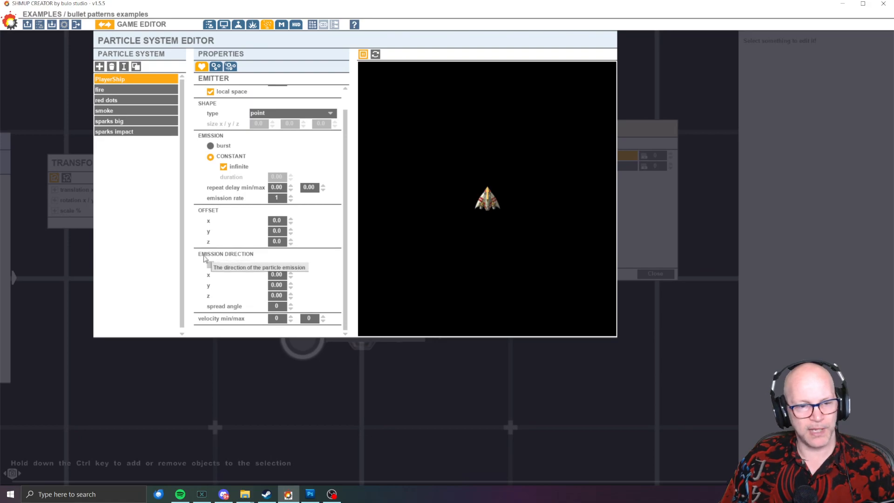
- Try a z emission direction of -1 for the PlayerShip emitter and restore it to 0
left_click(280, 296)
type("-1")
key("Return")
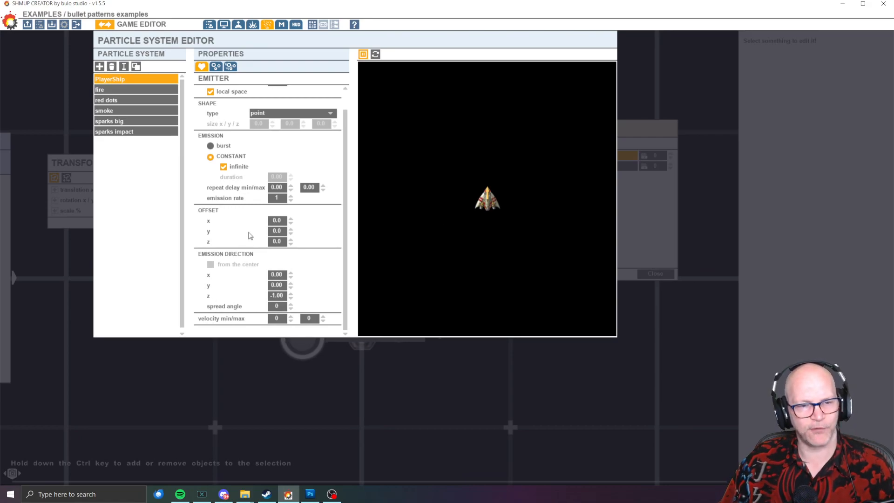
left_click(281, 296)
type("0")
key("Return")
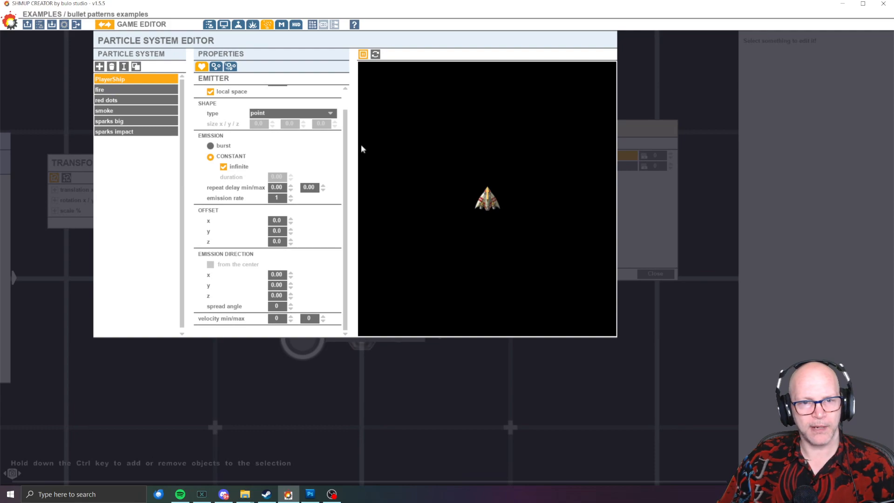
- Review the PlayerShip particle settings, return to the level editor and close the Transformations window
scroll(348, 154, "up", 1)
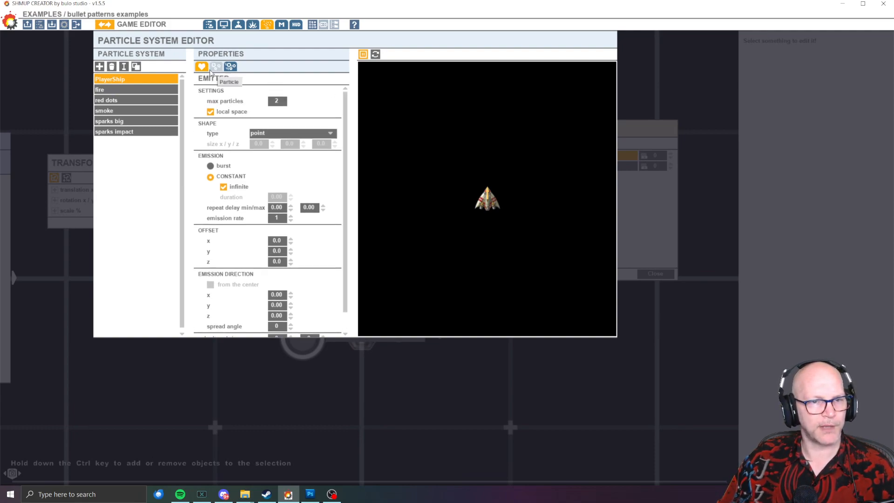
left_click(212, 68)
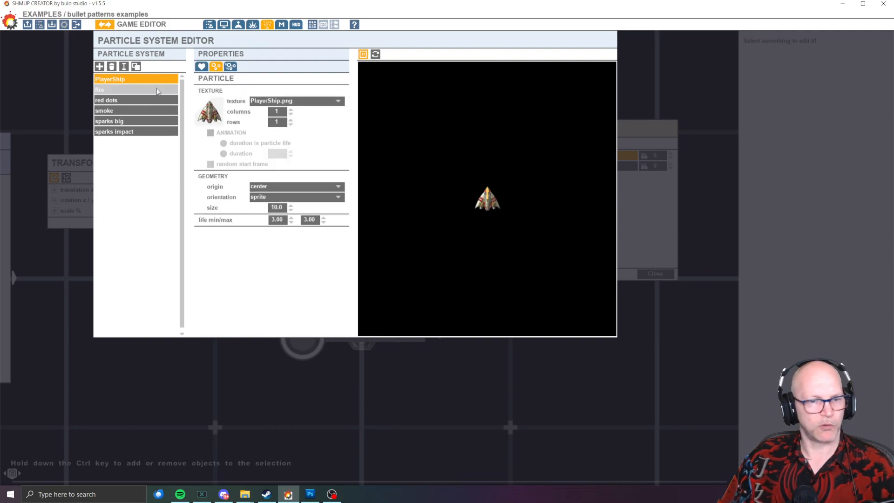
left_click(105, 24)
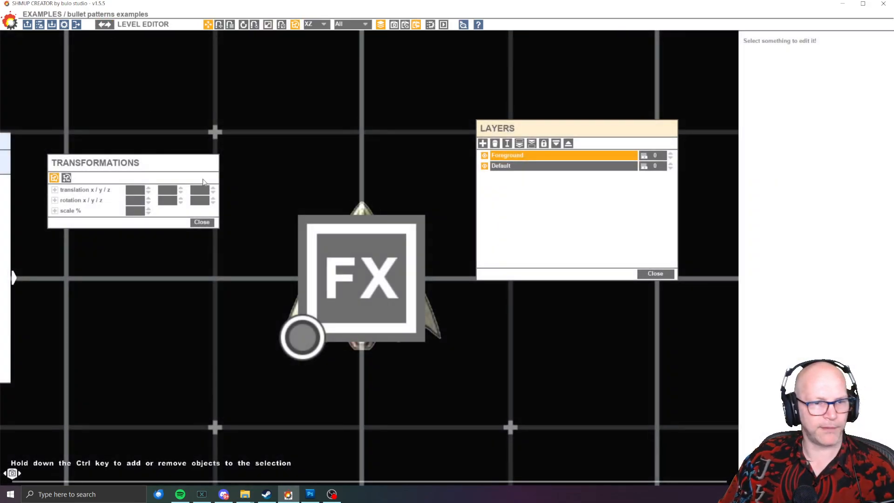
left_click(204, 222)
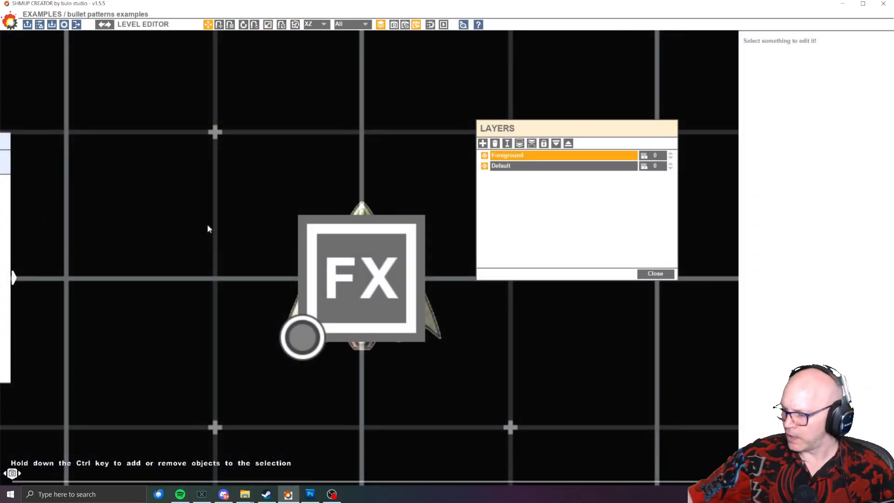
- Playtest the level, flying the particle-effect ship in all directions among the enemy bullets
key("space")
key("Left")
key("Up")
key("Right")
key("Down")
key("Up")
key("Up")
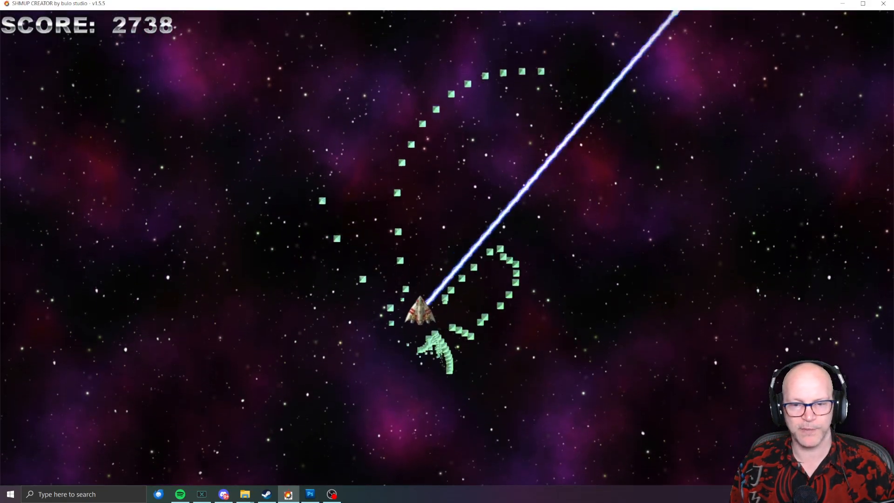
key("Right")
key("Down")
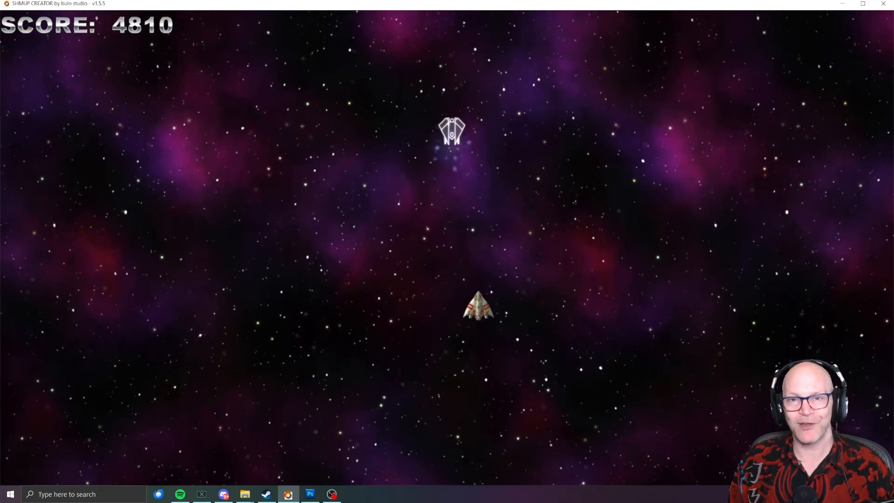